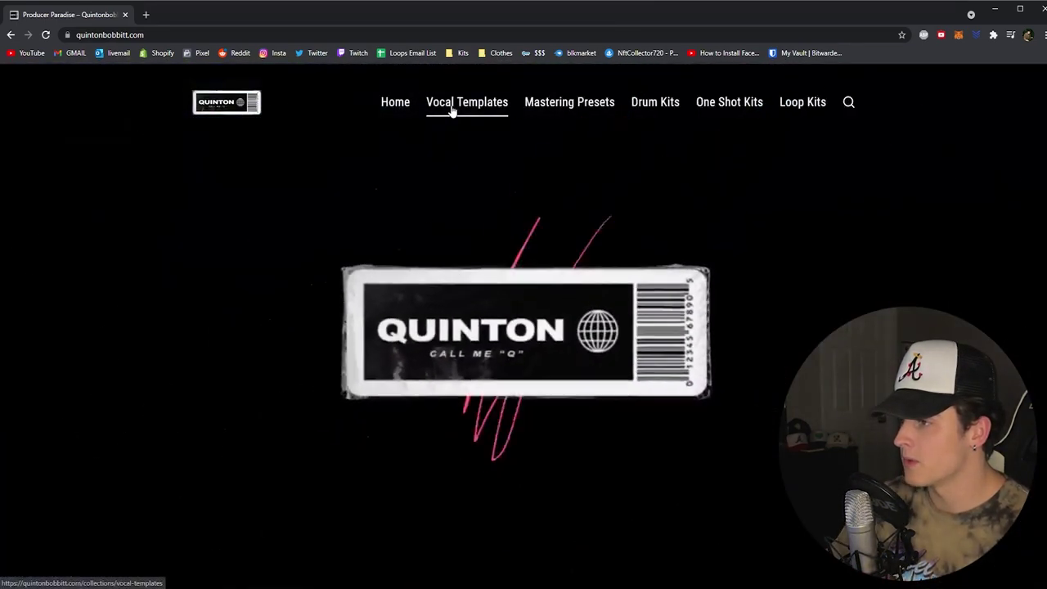
- Browse the store's Vocal Templates collection to the MIDWXST - LA Vocal Preset product page
left_click(451, 107)
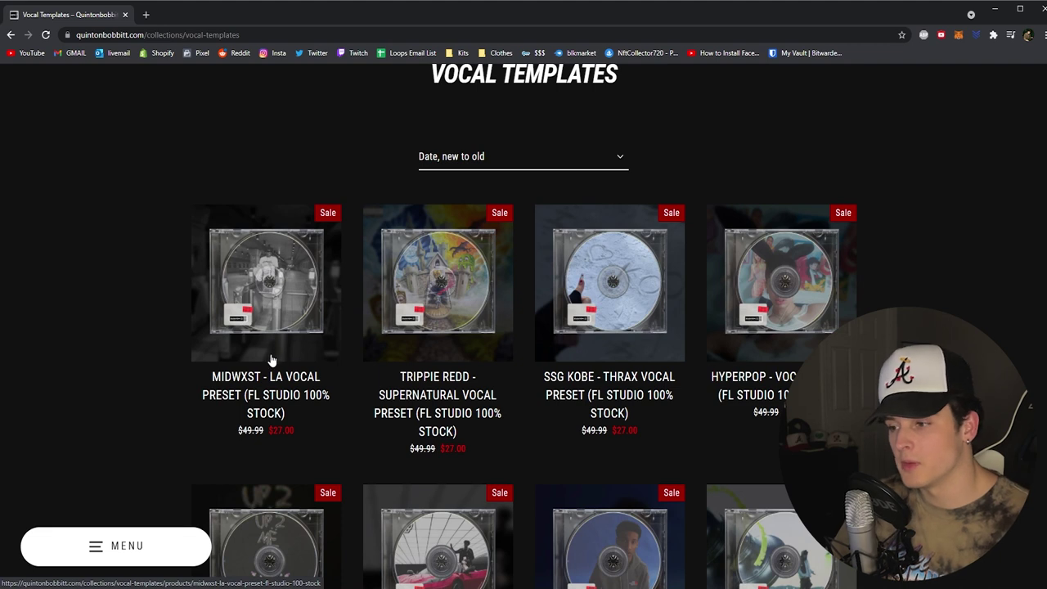
left_click(279, 390)
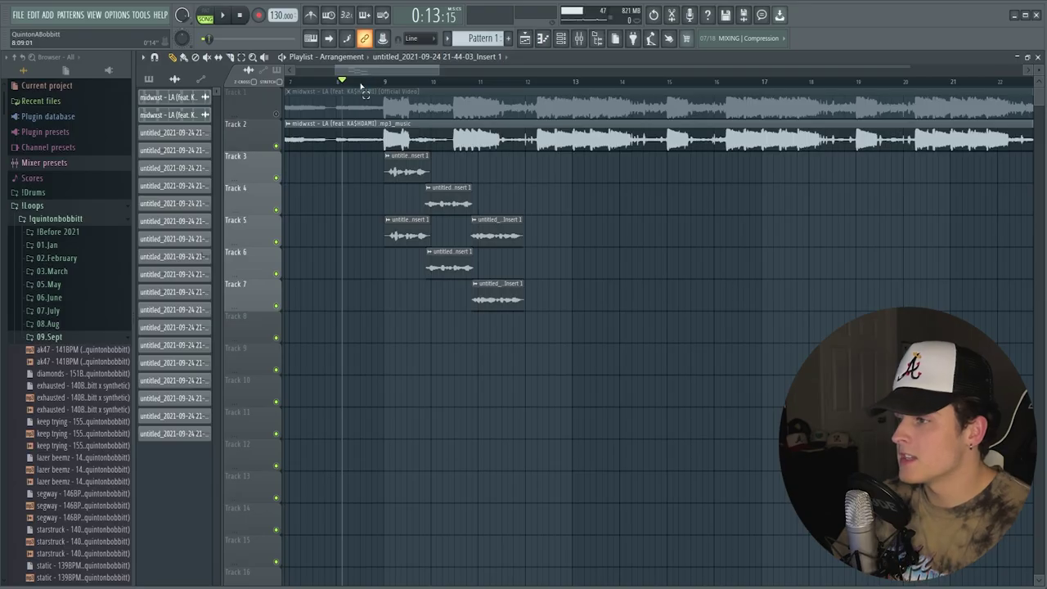
left_click_drag(360, 81, 482, 81)
- Extract the Midwxst - LA folder from Midwxst - LA.zip onto the desktop with WinRAR
left_click(366, 86)
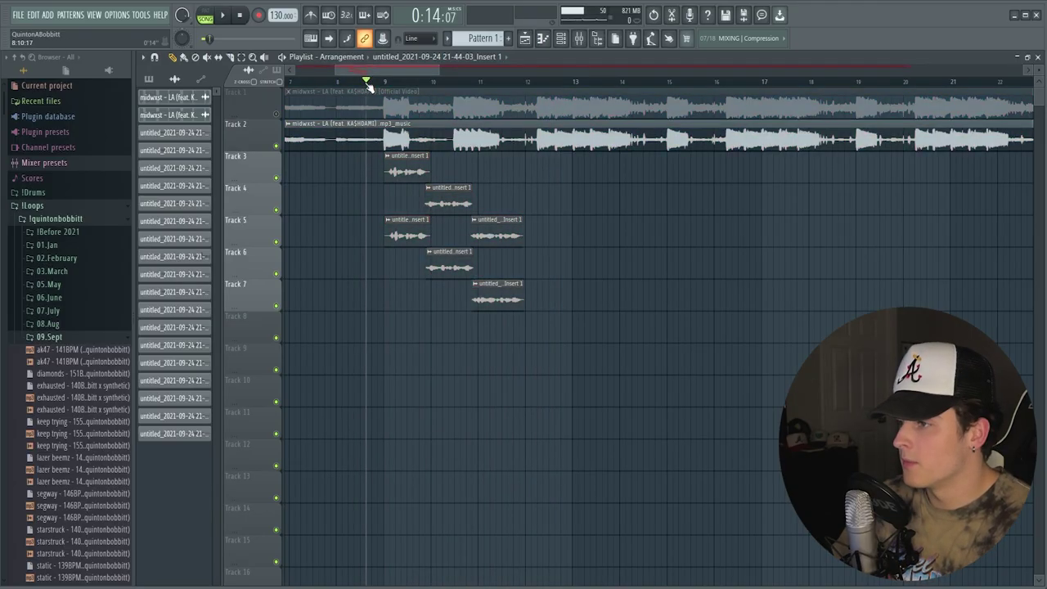
left_click(361, 85)
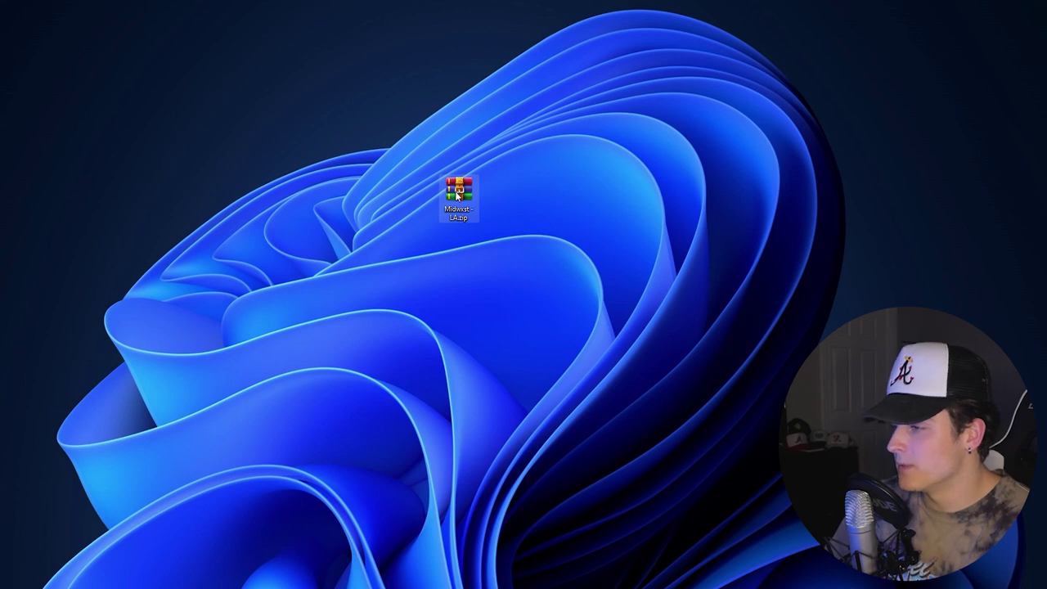
double_click(458, 195)
left_click_drag(606, 264, 421, 298)
- Open the desktop Midwxst - LA folder showing the Adlibs and Hook .fst presets
double_click(413, 252)
left_click_drag(502, 283, 536, 176)
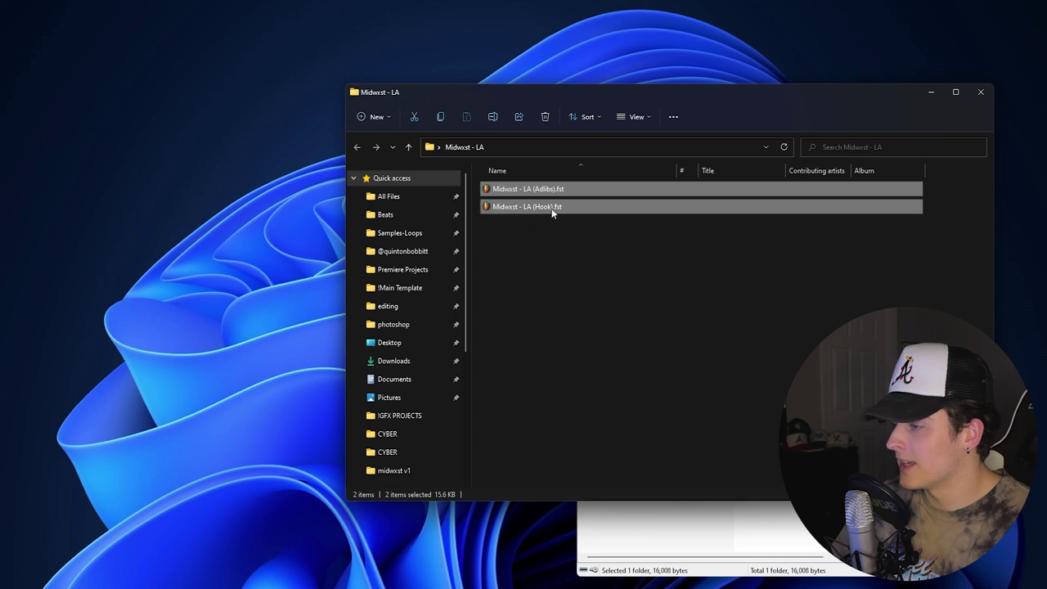
left_click(985, 92)
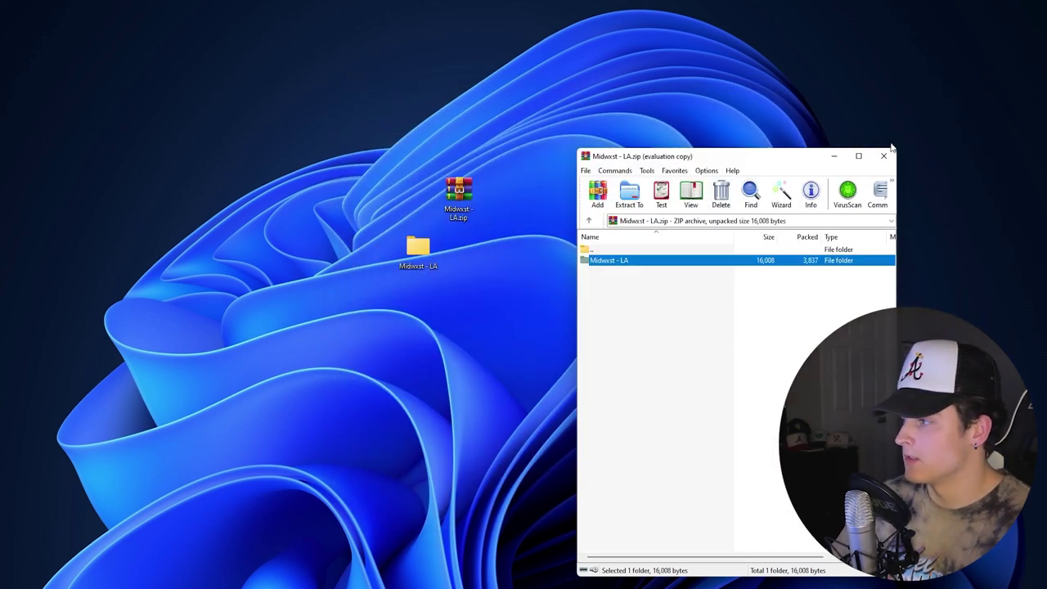
left_click(893, 148)
double_click(418, 252)
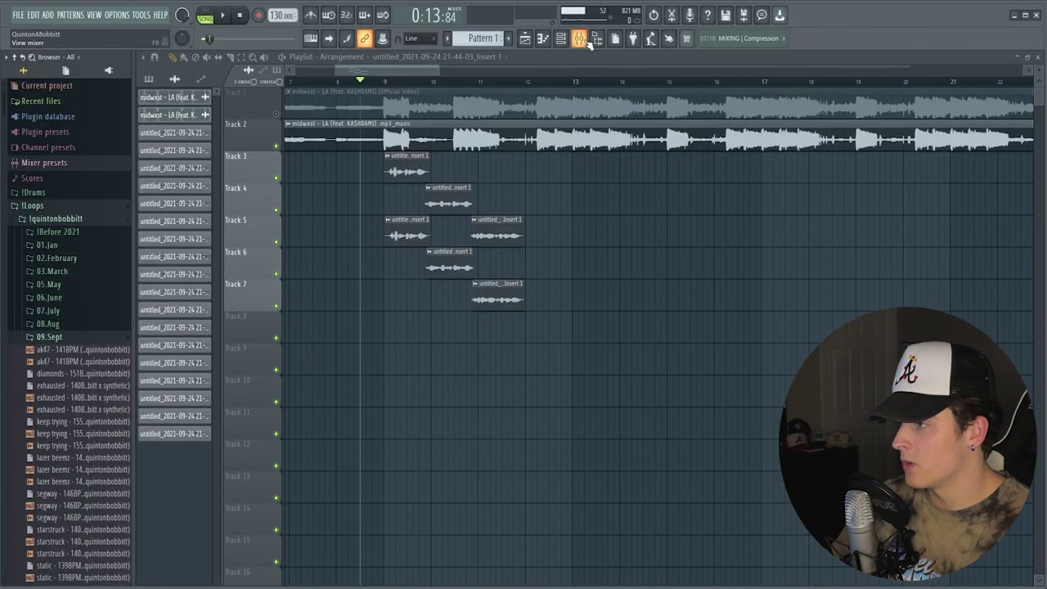
- Load the Hook .fst preset onto mixer insert 11 and the Adlibs preset onto insert 12
left_click(579, 39)
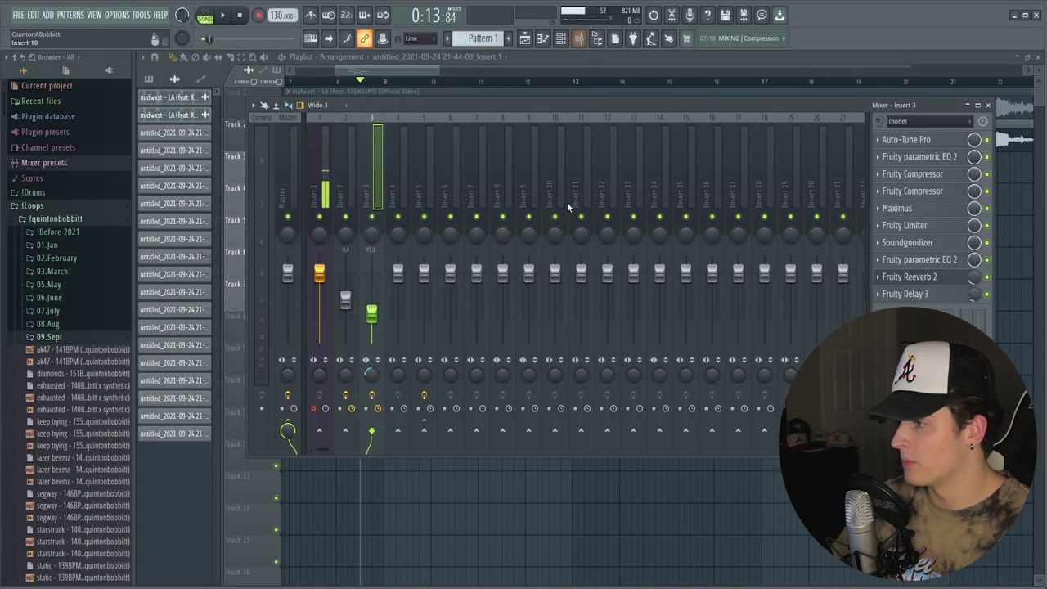
left_click(584, 163)
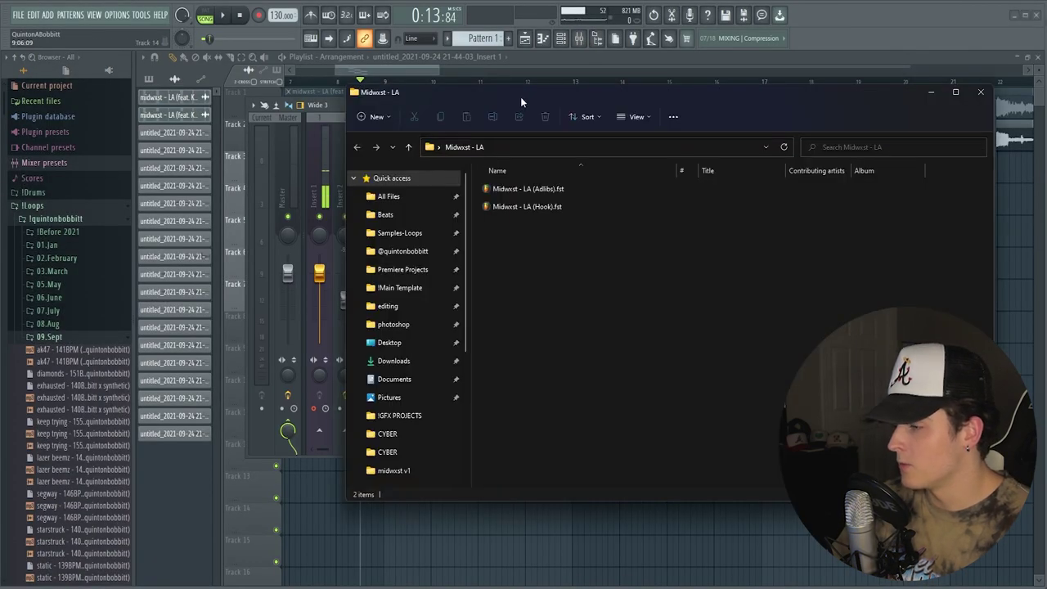
left_click_drag(520, 97, 832, 101)
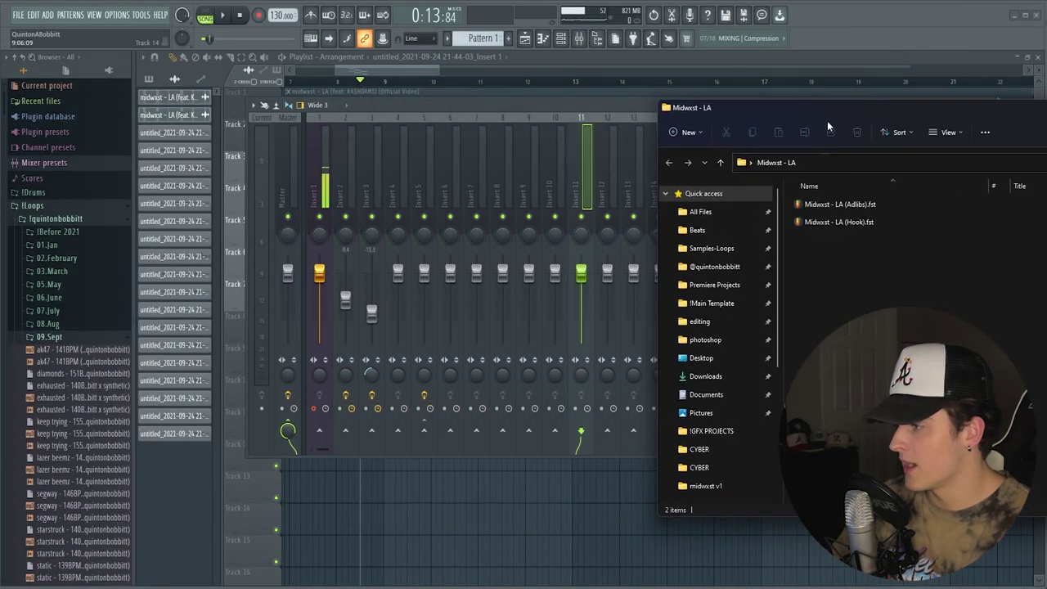
left_click_drag(842, 224, 590, 188)
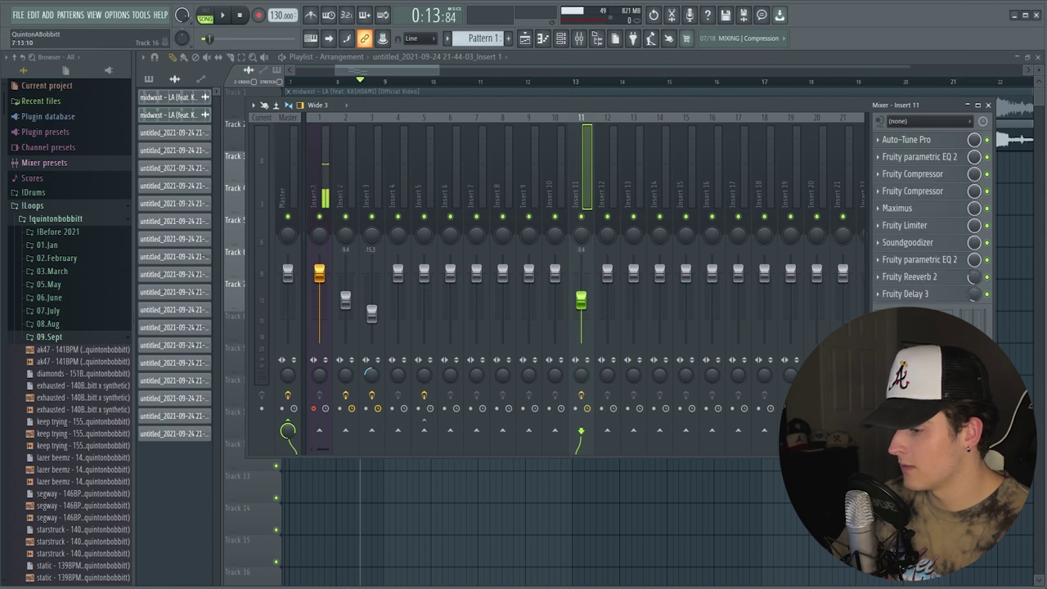
key("alt+Tab")
left_click(839, 204)
left_click_drag(618, 166, 611, 172)
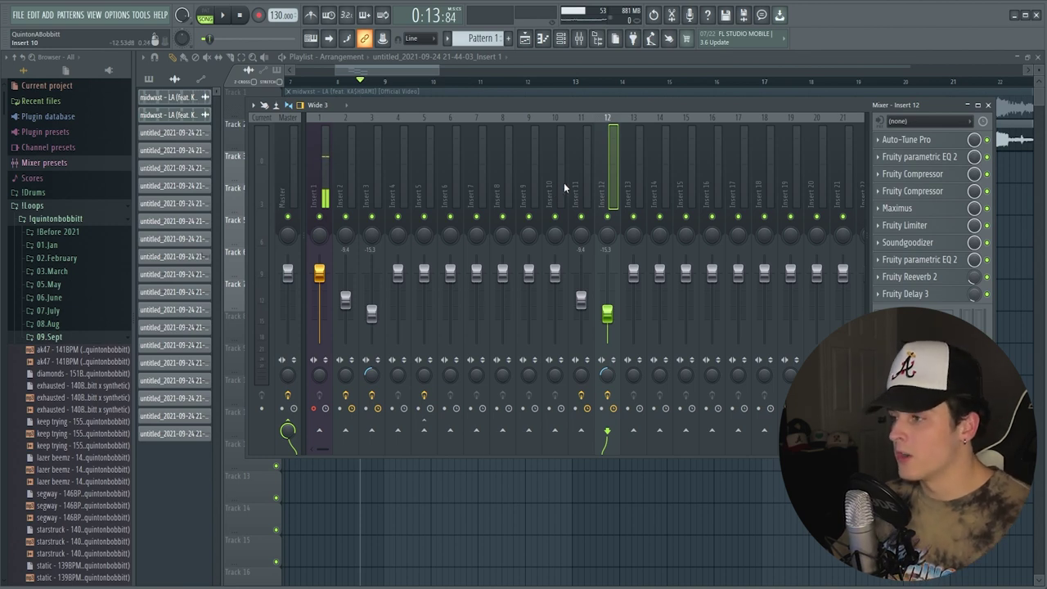
- Rename insert 11 to 'Hook' and insert 12 to 'Adlibs'
left_click(585, 188)
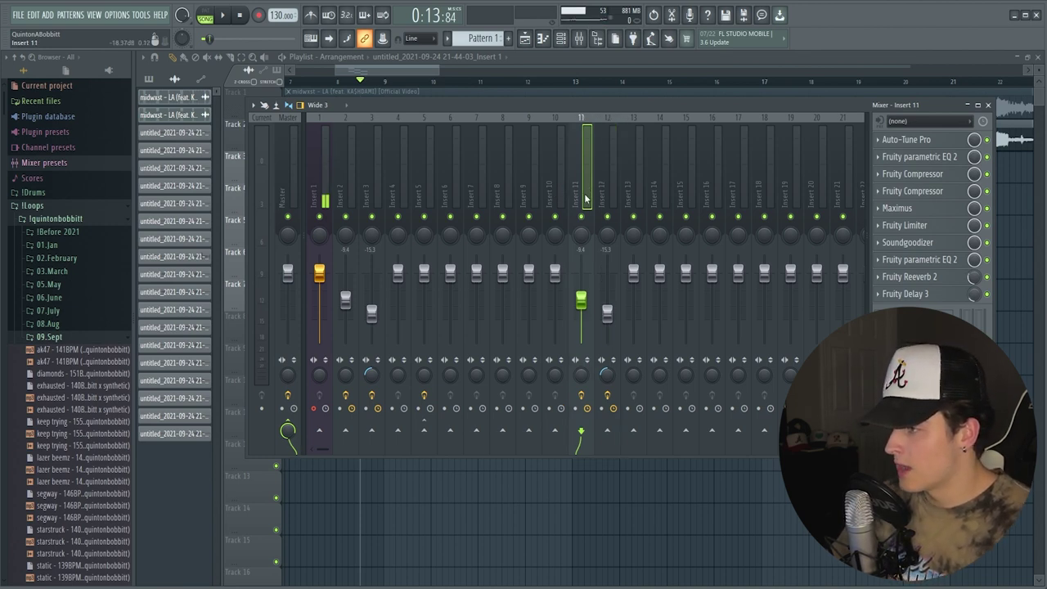
double_click(585, 198)
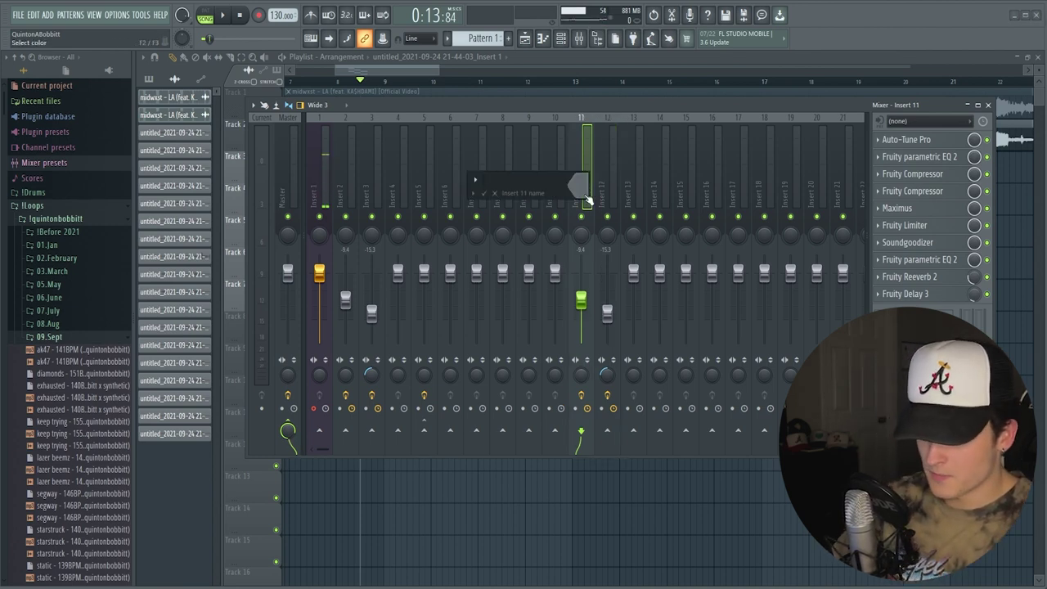
type("Hook")
key("Return")
double_click(605, 197)
type("Adbi")
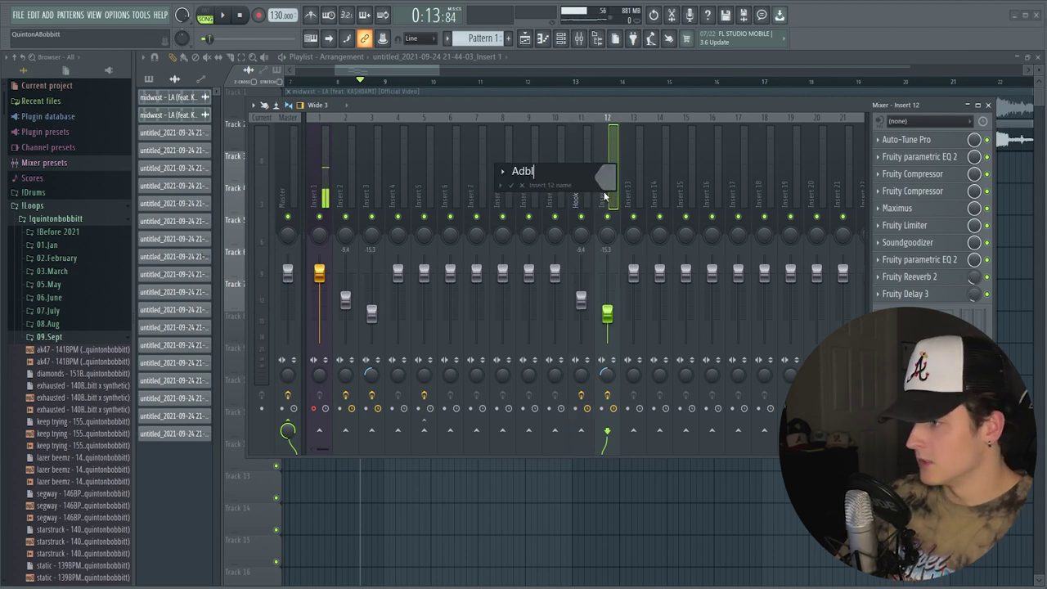
type("bs")
key("Return")
left_click(564, 196)
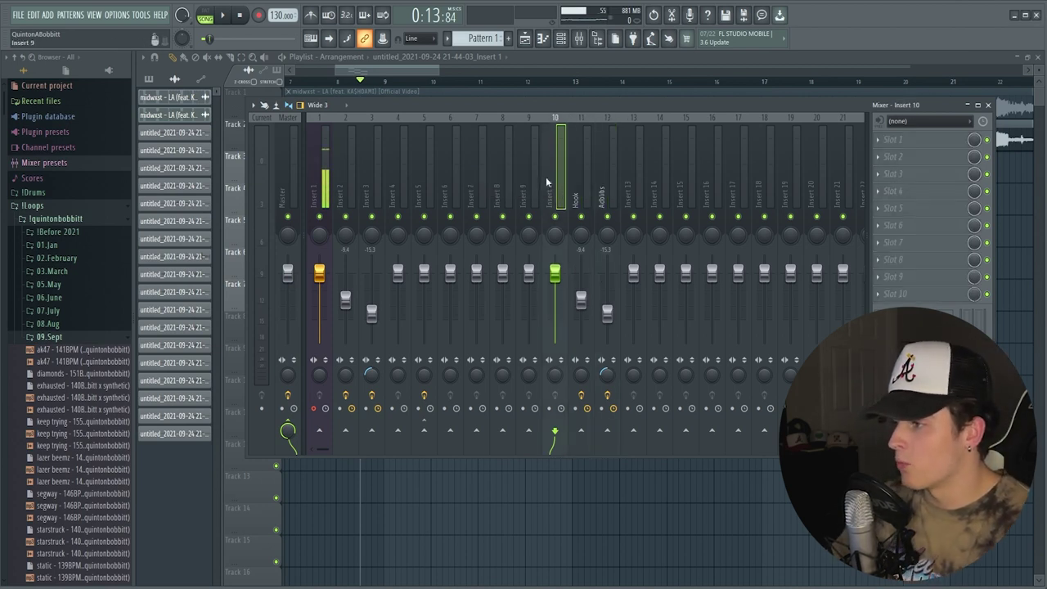
- Set Input 1 as the audio input for insert 10 and Hook, and record-arm Hook
left_click(903, 128)
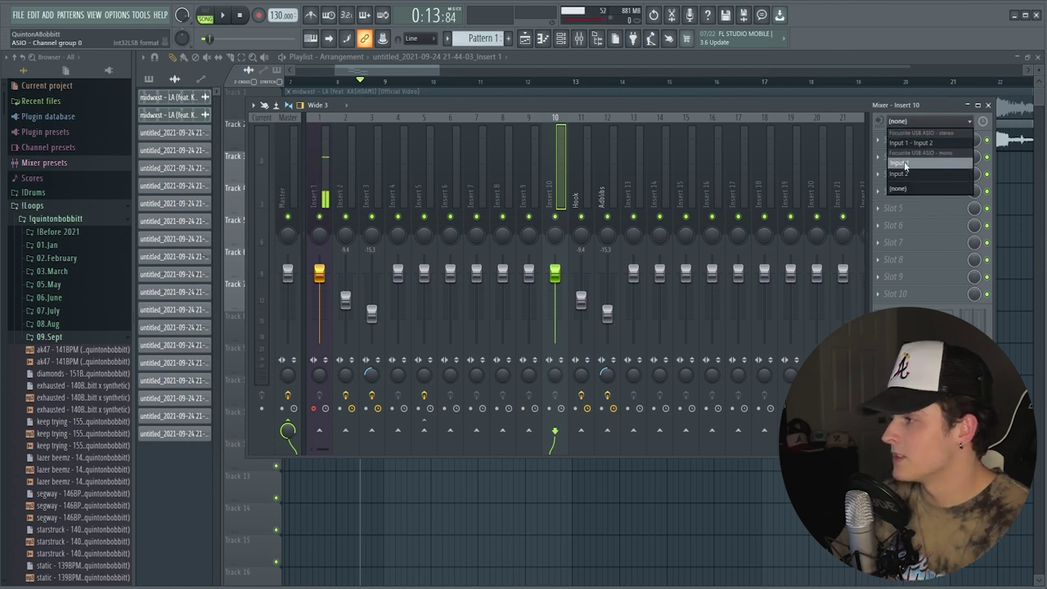
left_click(913, 165)
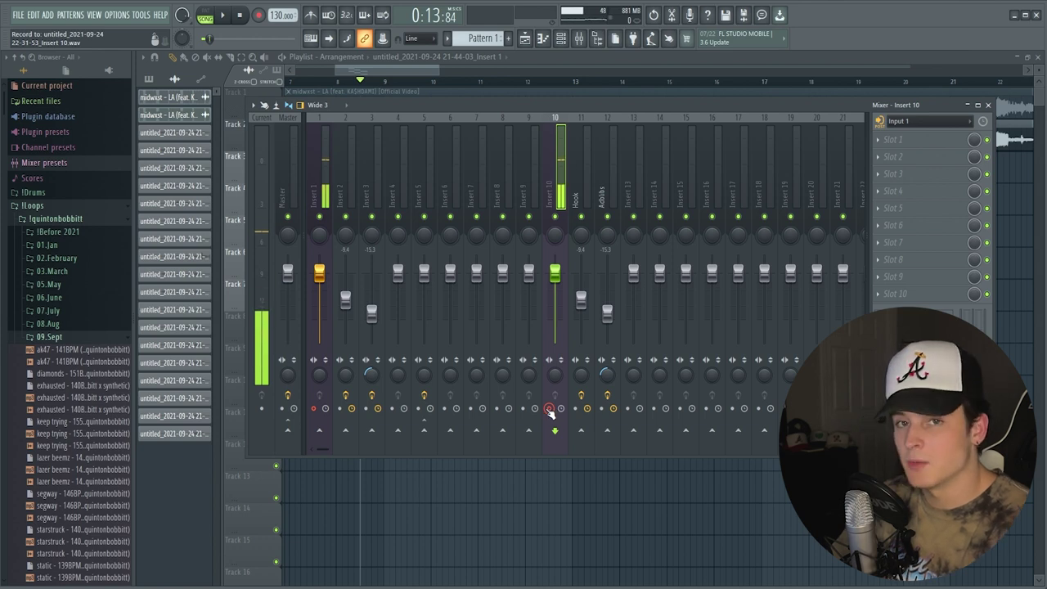
key("Right")
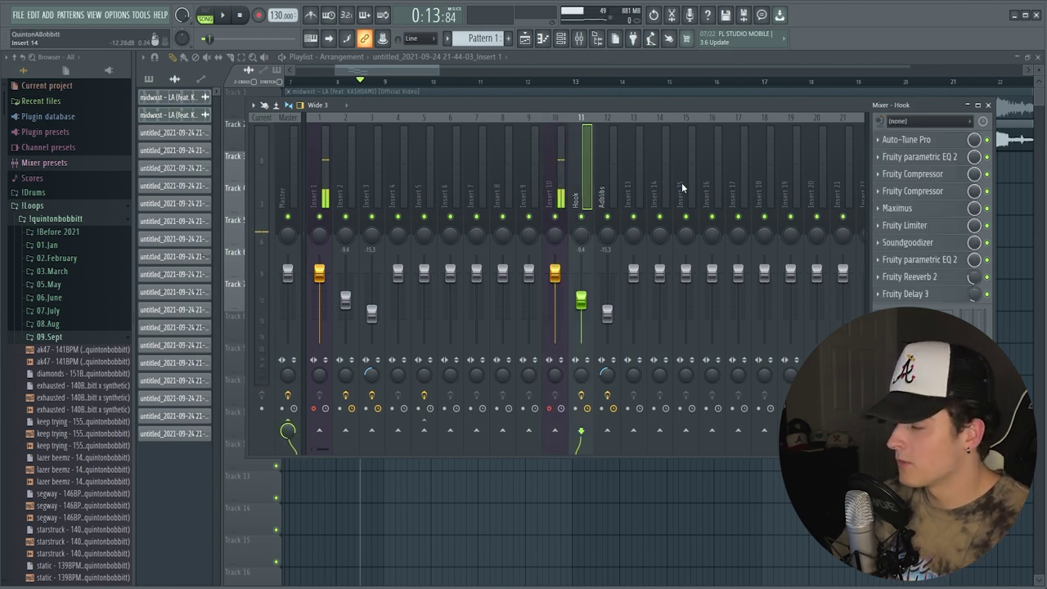
left_click(899, 122)
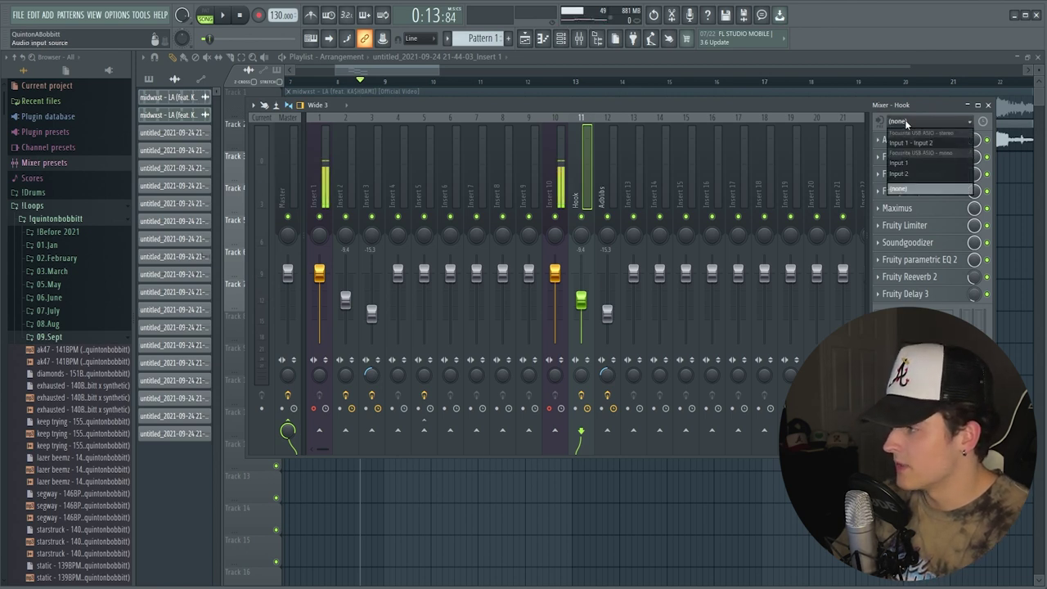
left_click(900, 164)
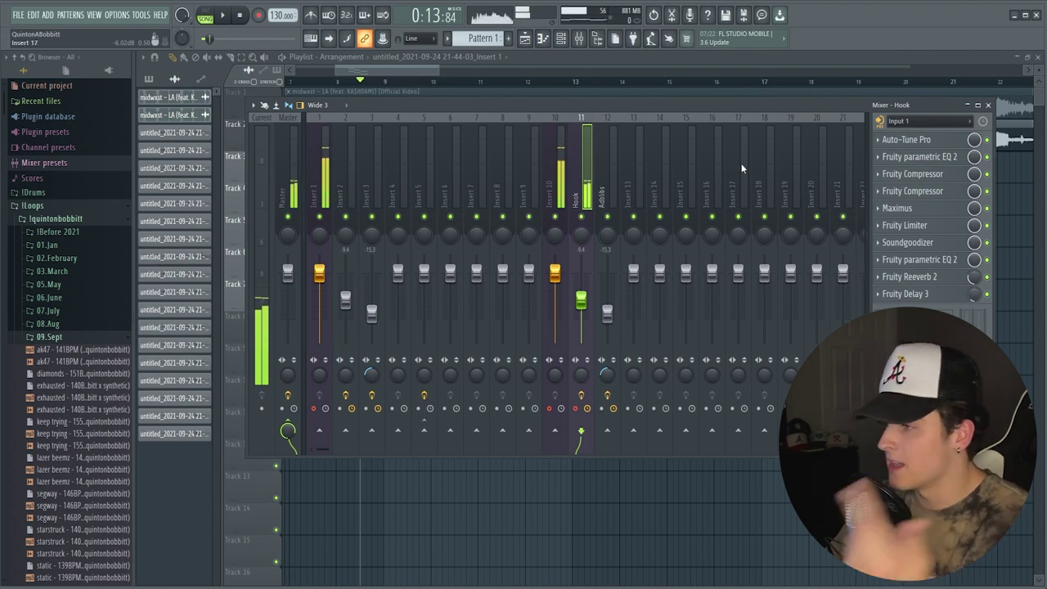
left_click(576, 409)
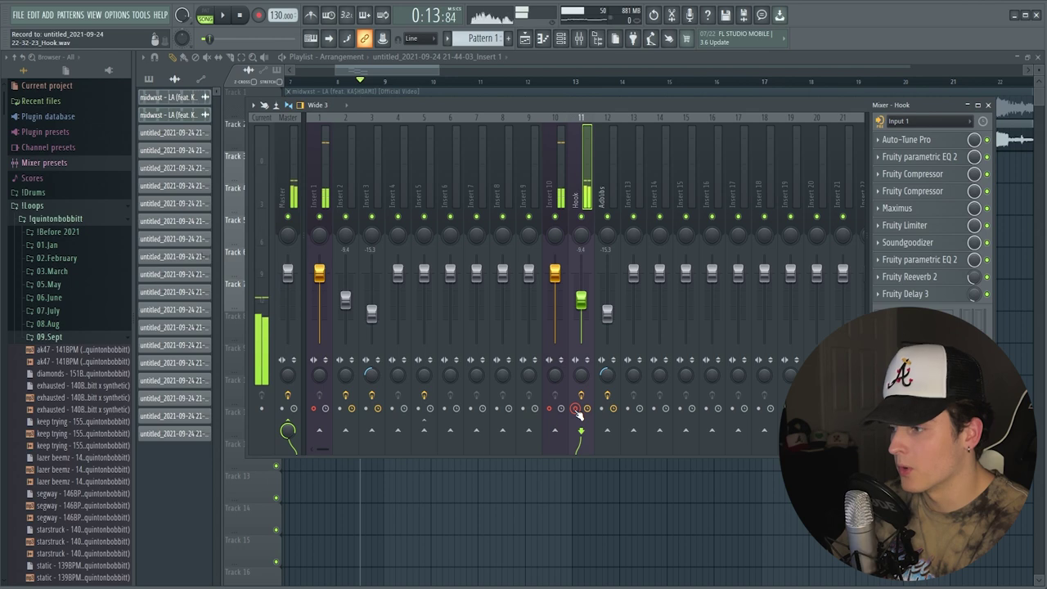
key("F9")
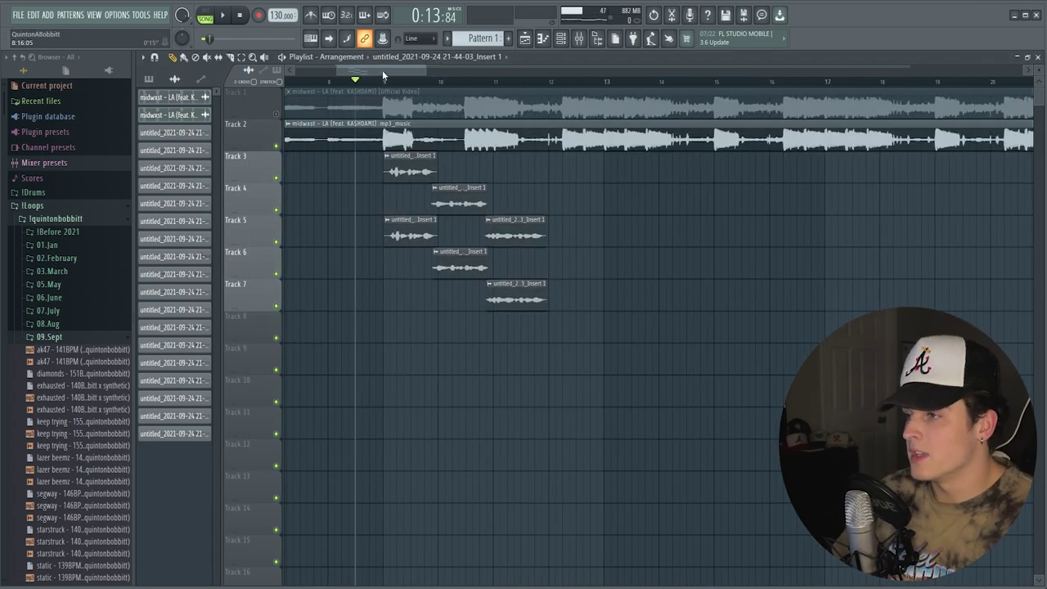
- Zoom the playlist around the vocal takes and set the song position to bar 9
left_click_drag(380, 85, 476, 83)
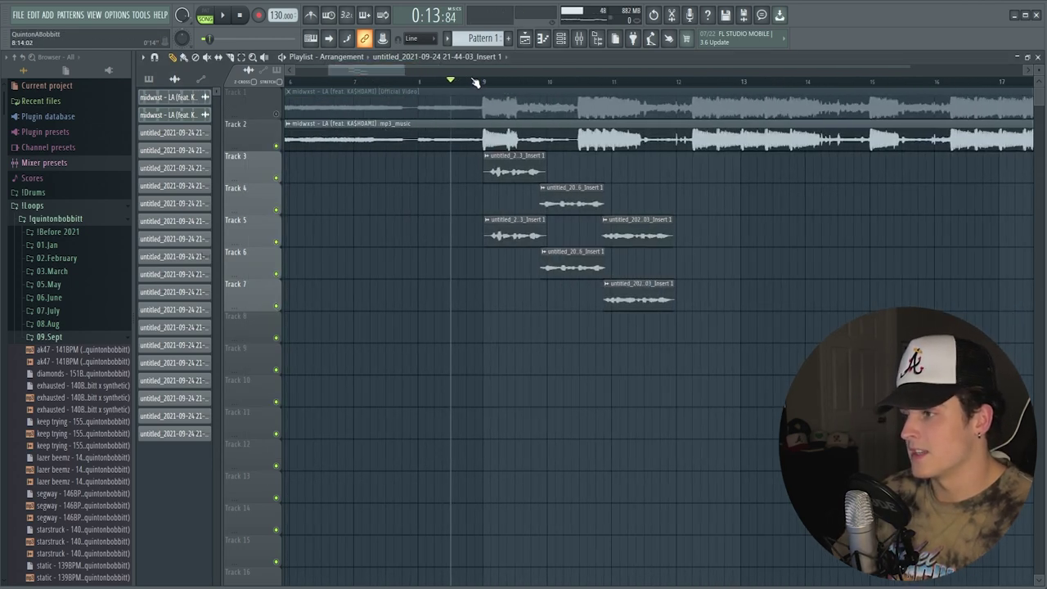
key("space")
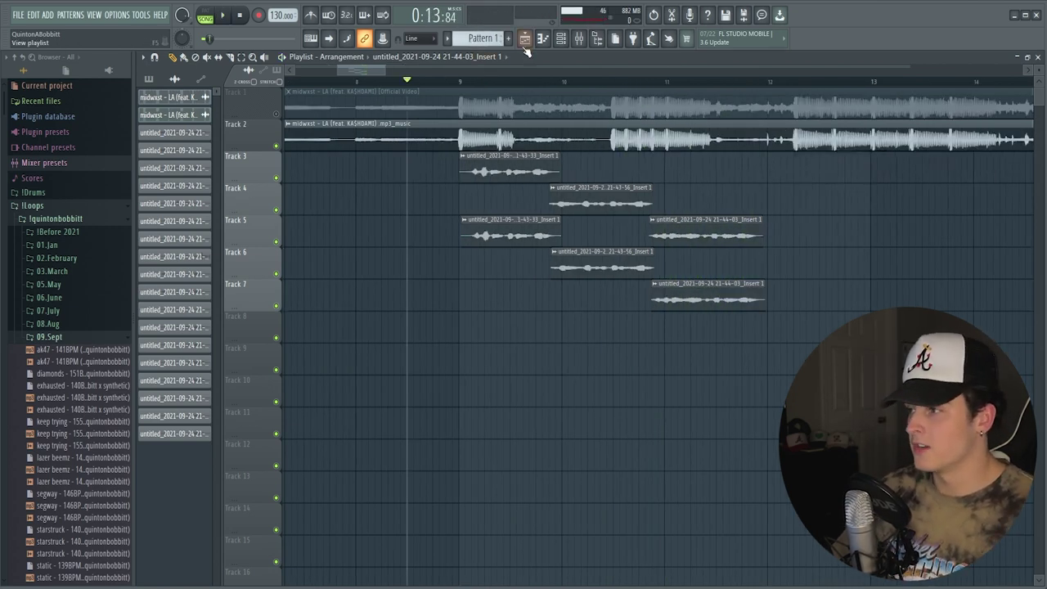
left_click_drag(382, 73, 377, 73)
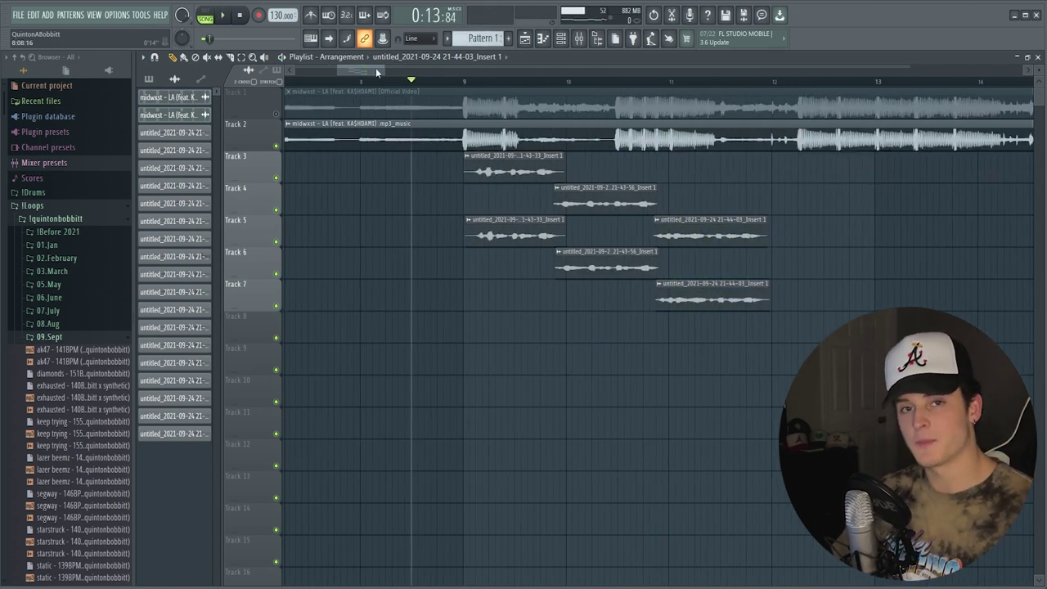
left_click(463, 82)
scroll(474, 85, "up", 1)
scroll(475, 84, "up", 1)
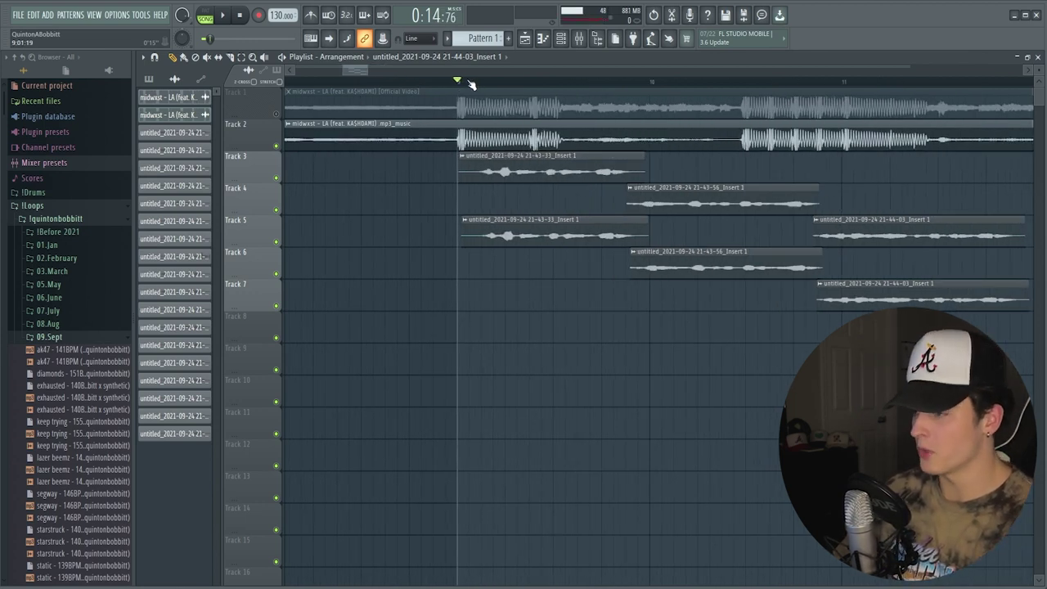
scroll(483, 82, "up", 1)
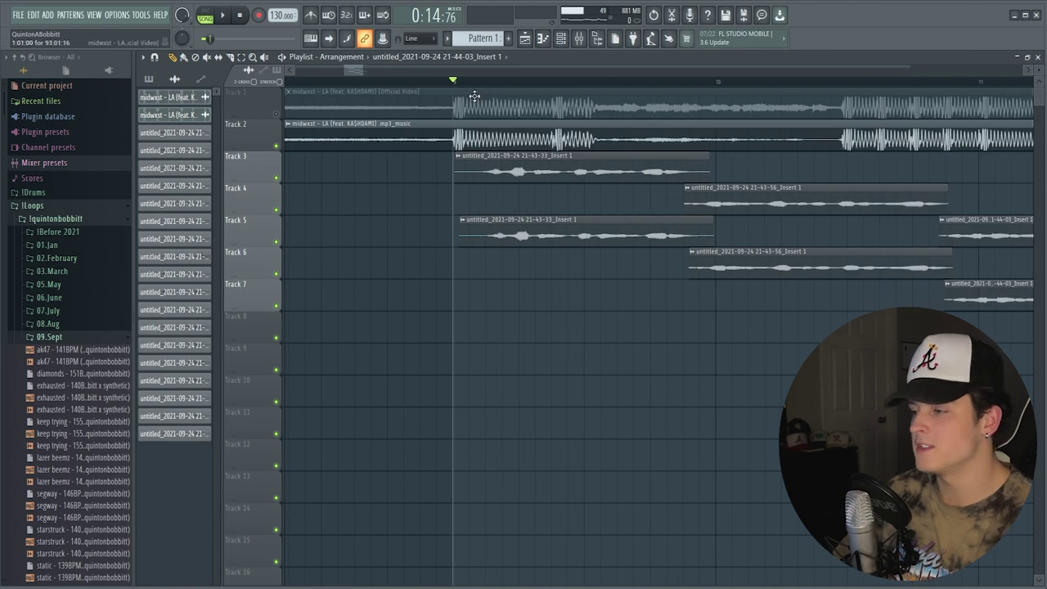
- Paint a copy of the Track 3 vocal take onto Track 7 at bar 9
left_click_drag(525, 189, 487, 244)
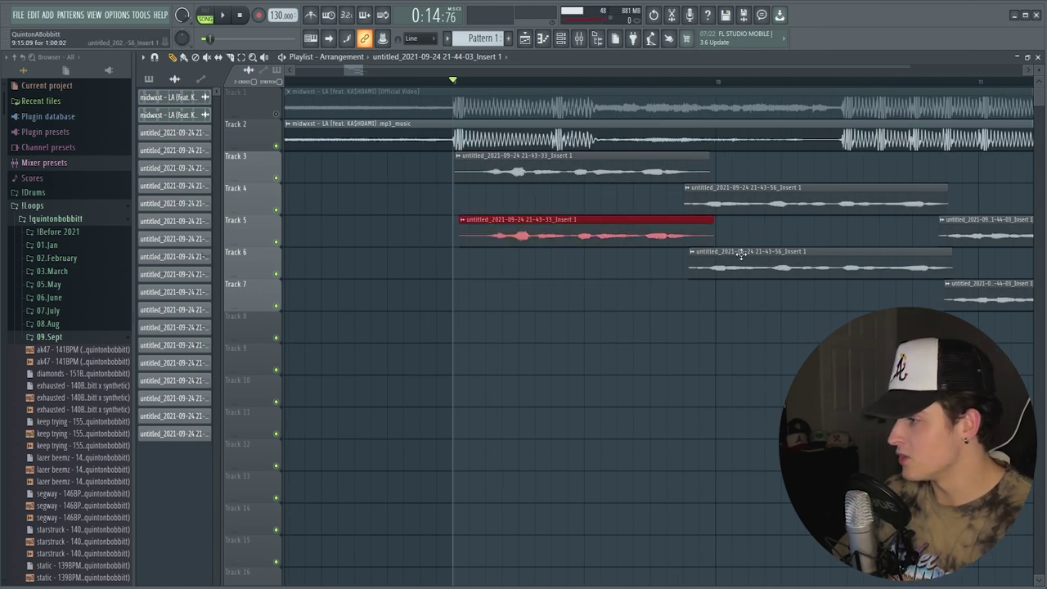
left_click(818, 254, "shift")
left_click(798, 360)
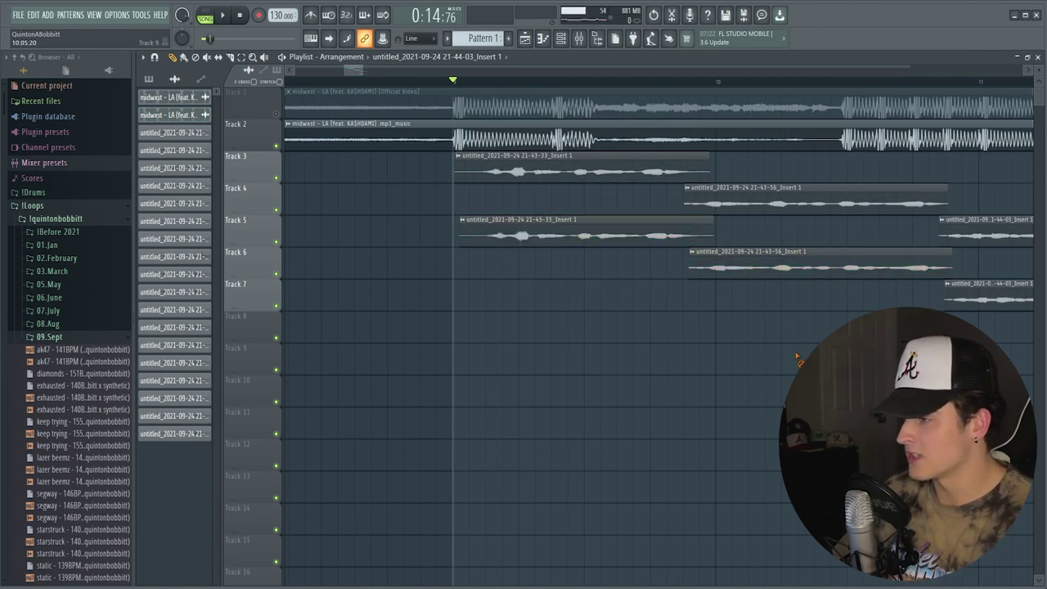
left_click(479, 171)
left_click(483, 304)
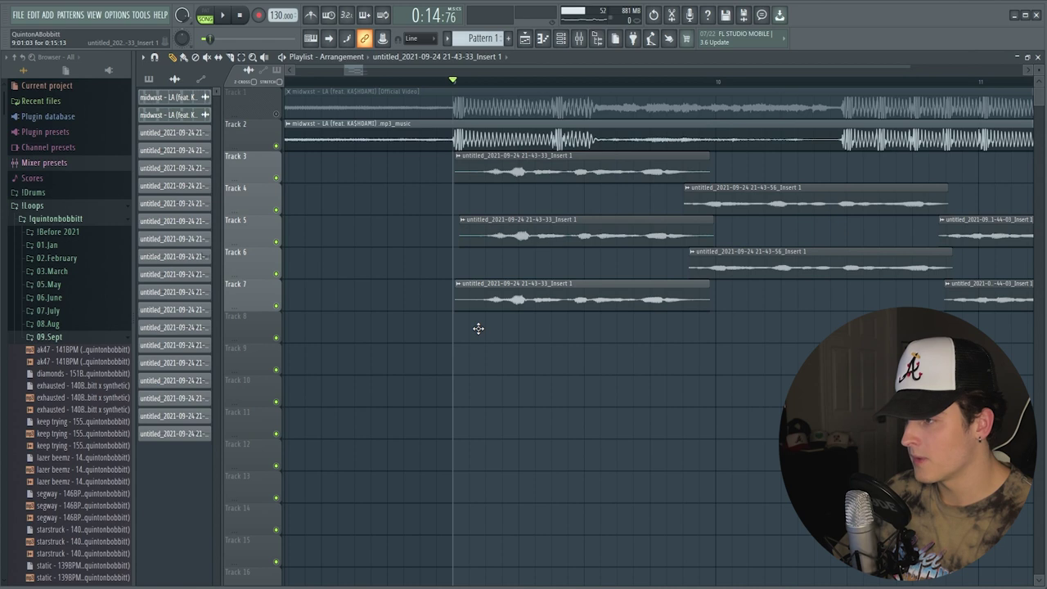
left_click(458, 284)
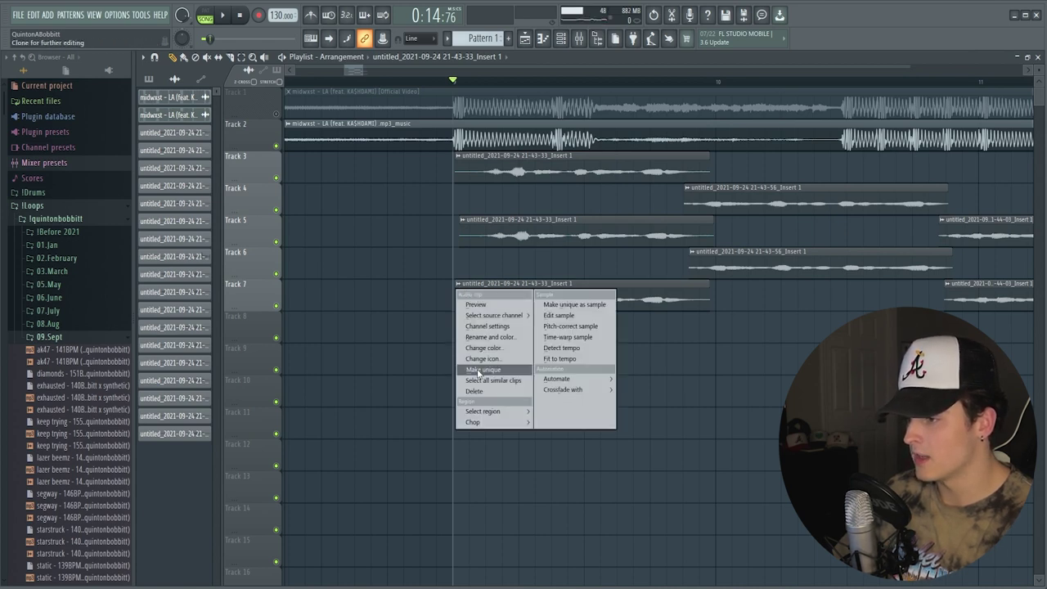
- Make the Track 7 copy unique as Insert 1 #2 and nudge it slightly later
left_click(482, 369)
double_click(498, 299)
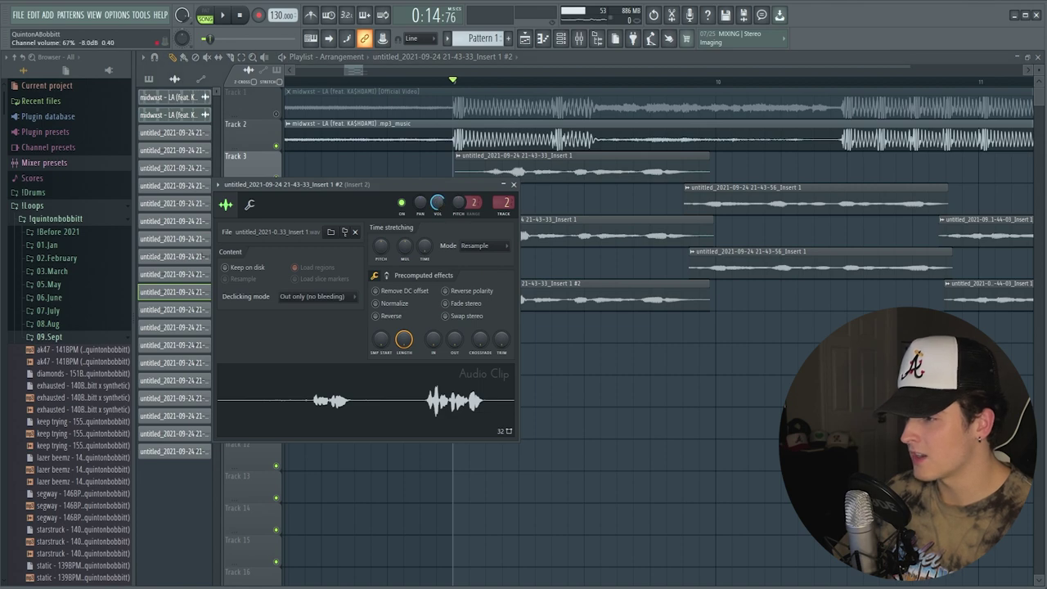
left_click(513, 185)
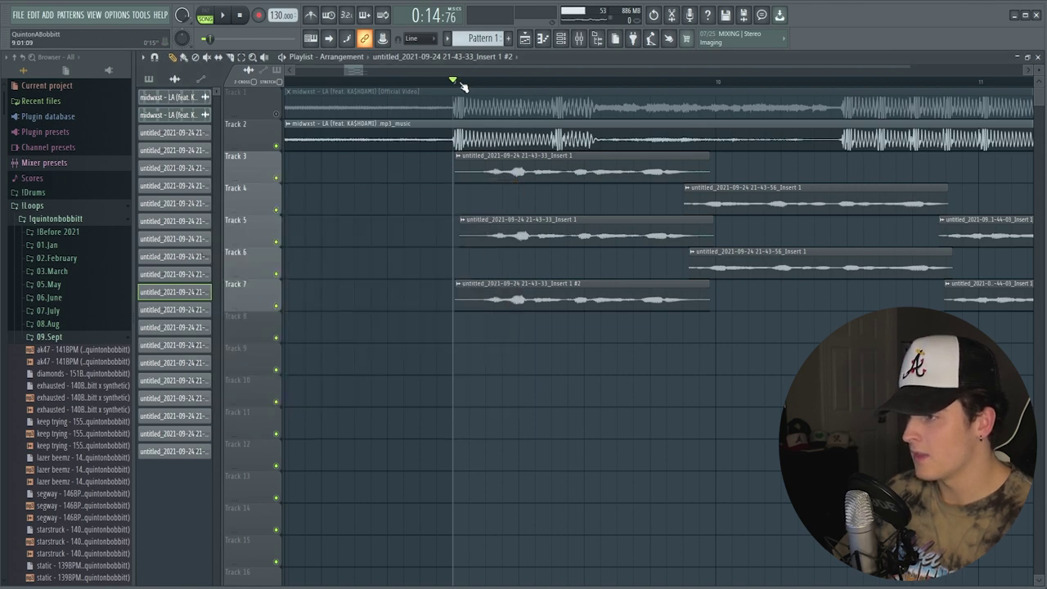
scroll(455, 246, "up", 5)
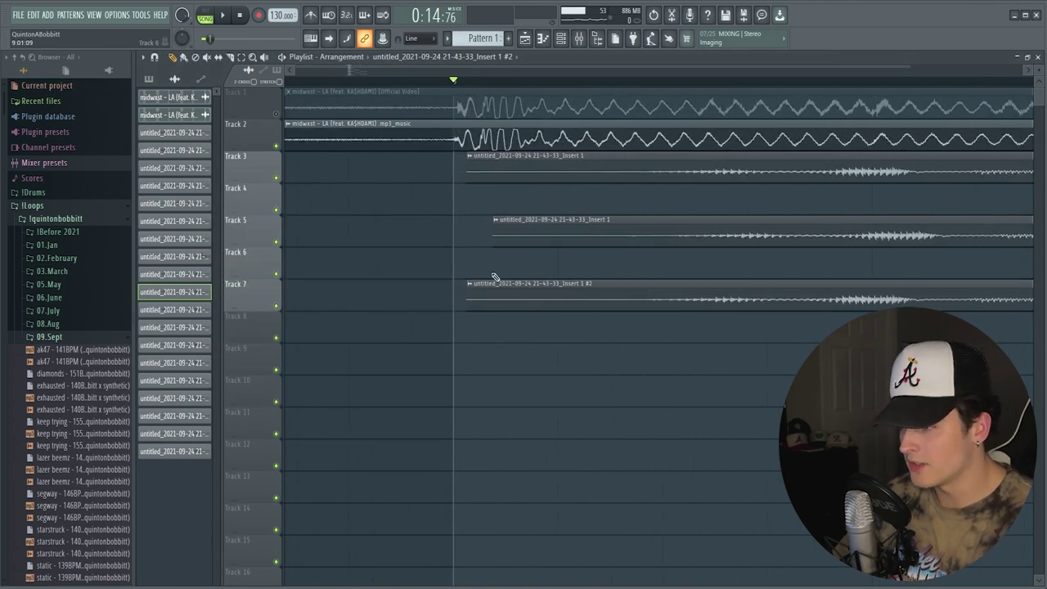
left_click_drag(483, 289, 510, 290)
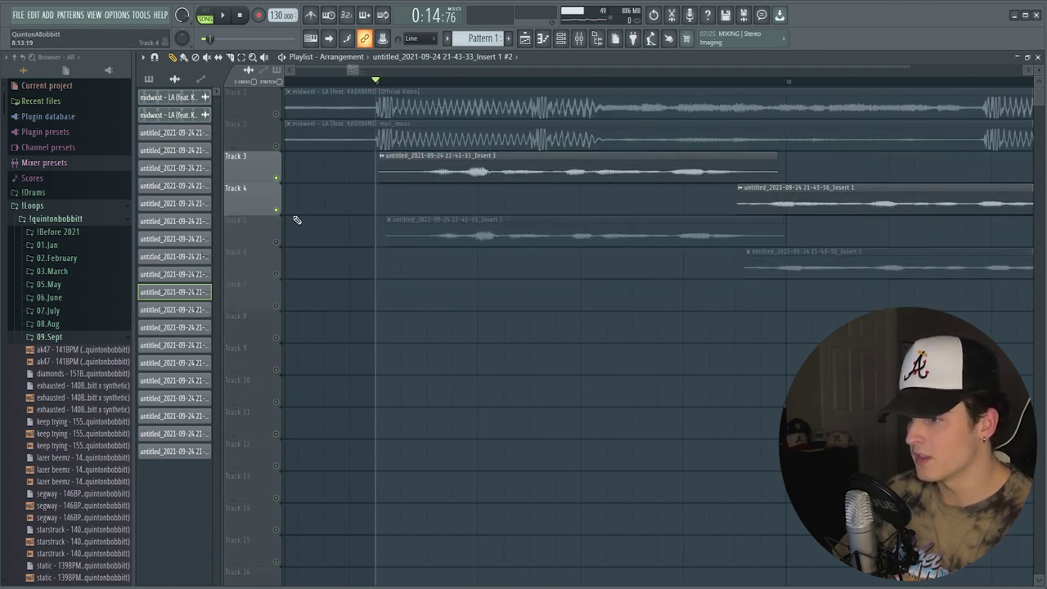
- Unmute Track 5, play back the doubled takes, and solo Track 3
left_click(277, 242)
key("space")
key("space")
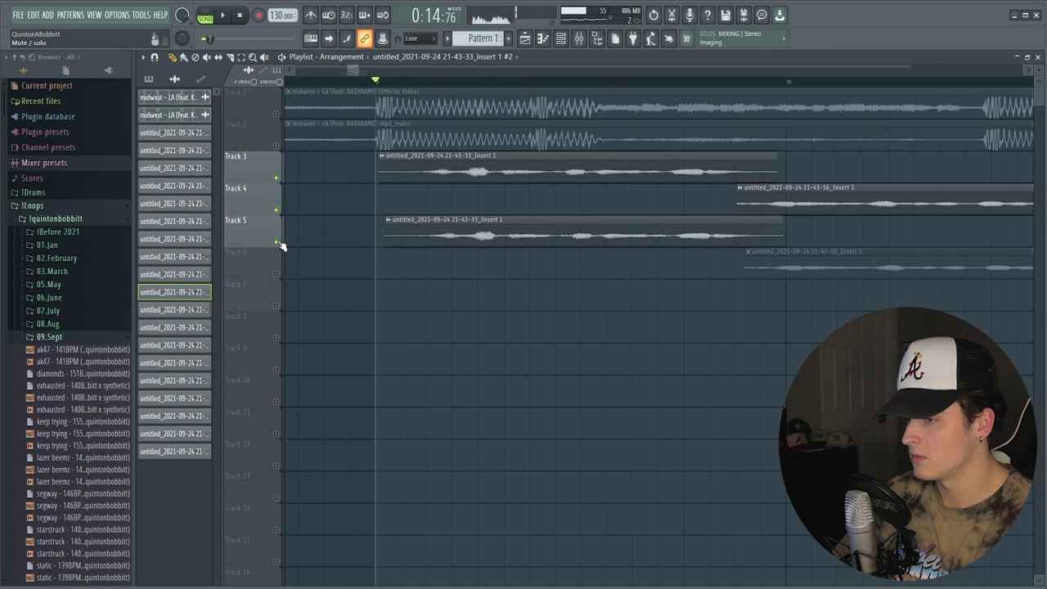
right_click(278, 179)
key("space")
key("space")
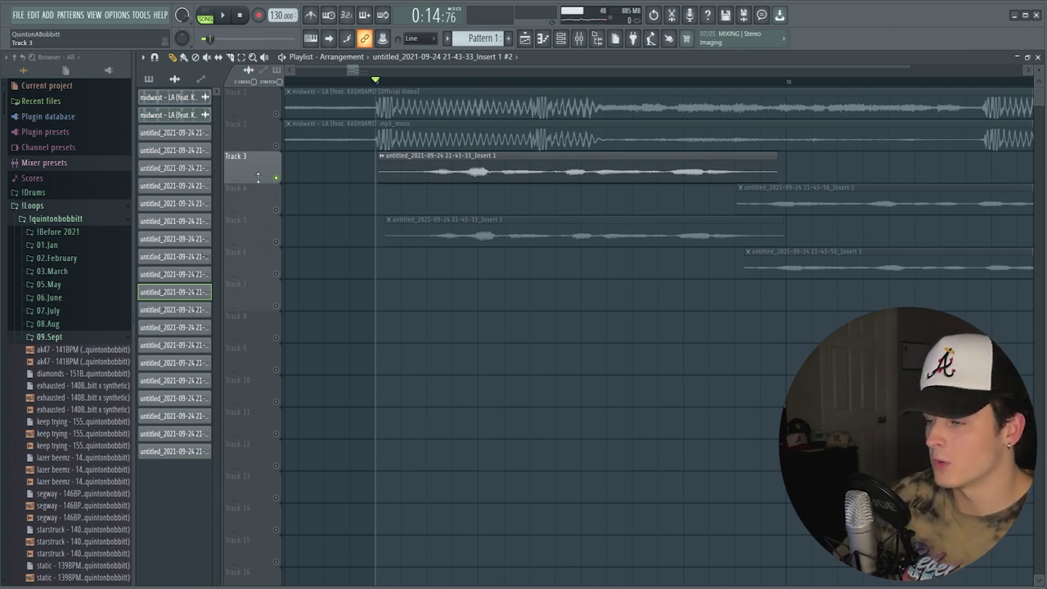
scroll(392, 84, "down", 5)
left_click_drag(376, 70, 357, 78)
- Solo the Track 1 song audio and play it briefly from the start
key("F9")
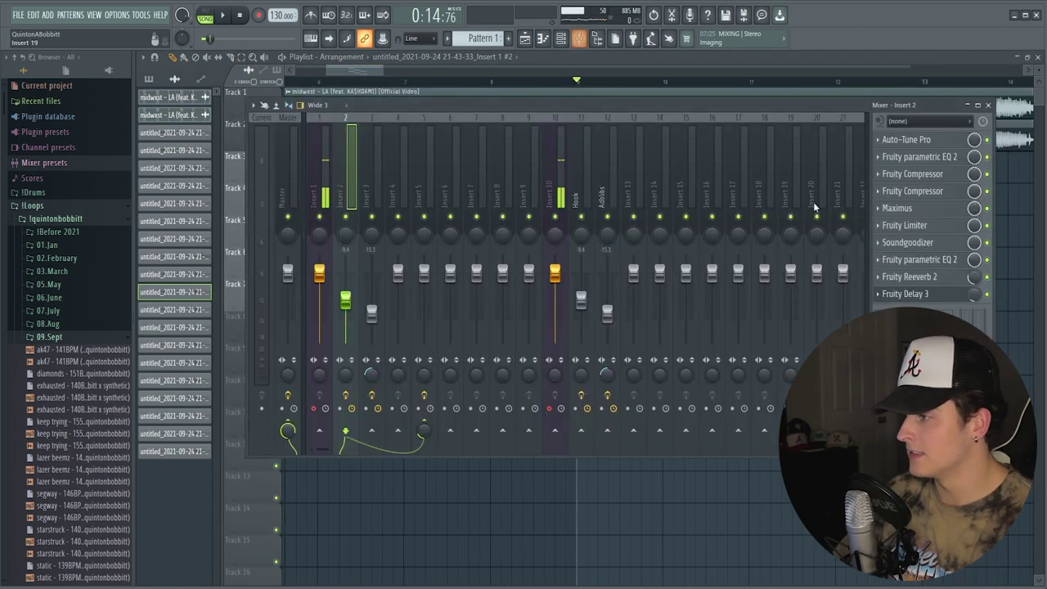
key("F9")
left_click_drag(367, 68, 335, 68)
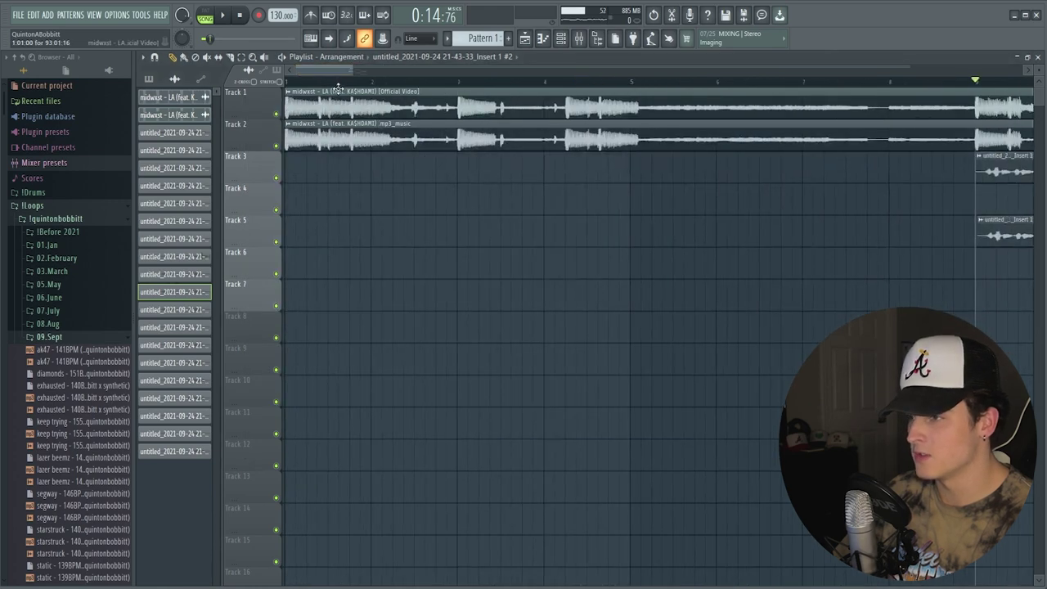
right_click(278, 117)
key("space")
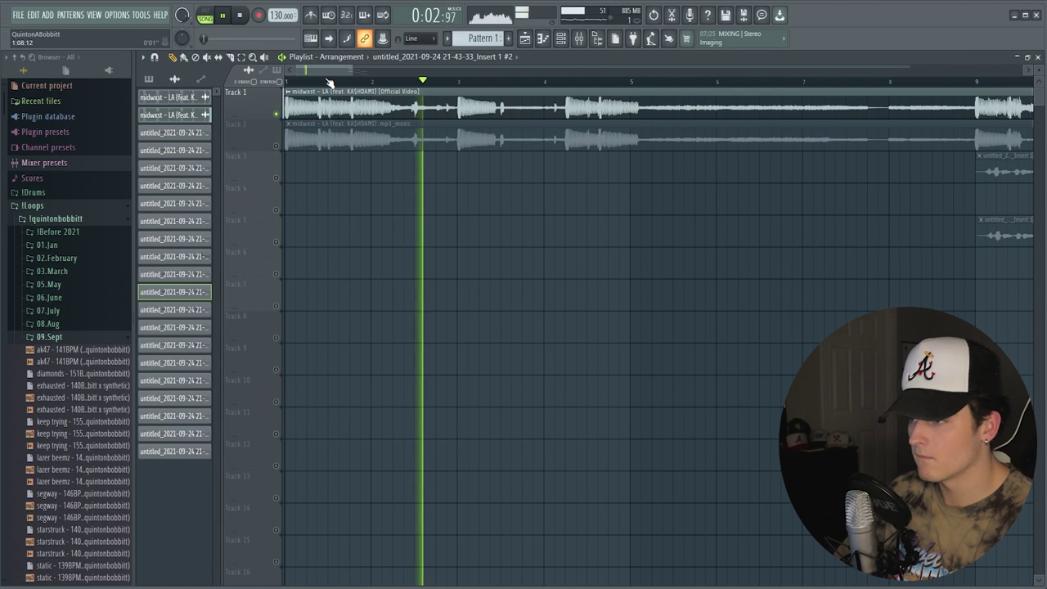
key("space")
- Set the song position just before bar 9
scroll(328, 82, "down", 3)
left_click(574, 83)
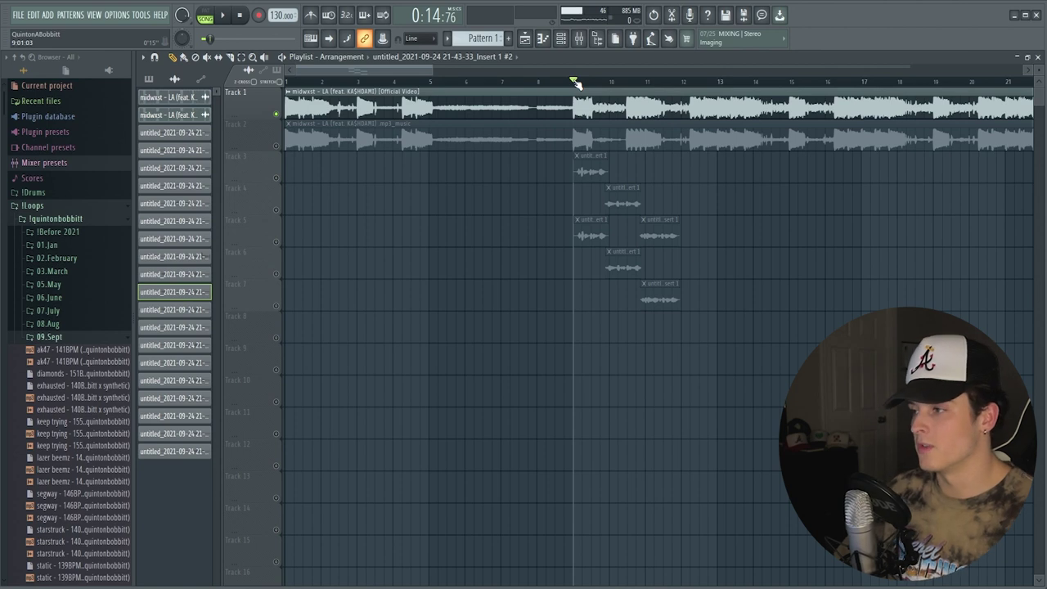
left_click_drag(575, 83, 563, 81)
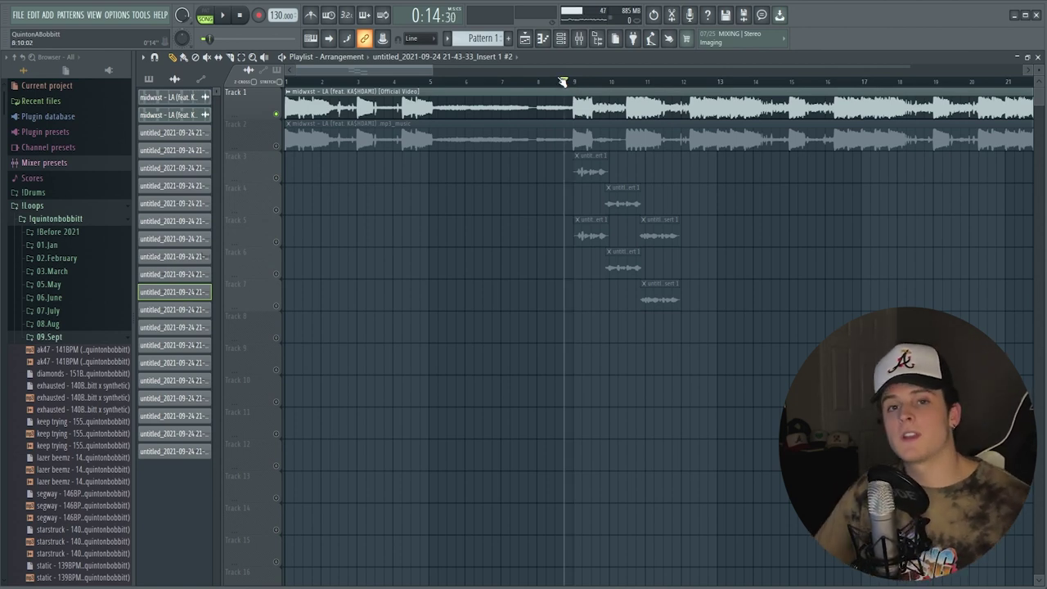